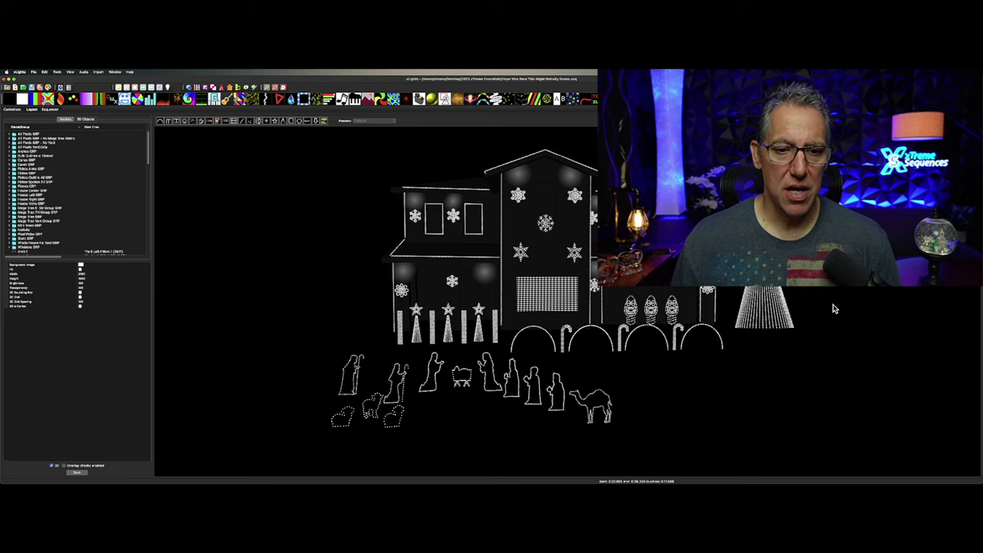
- Switch from the house Layout view to the Sequencer timeline with the Nativity rows
{"action": "left_click", "coordinate": [744, 379]}
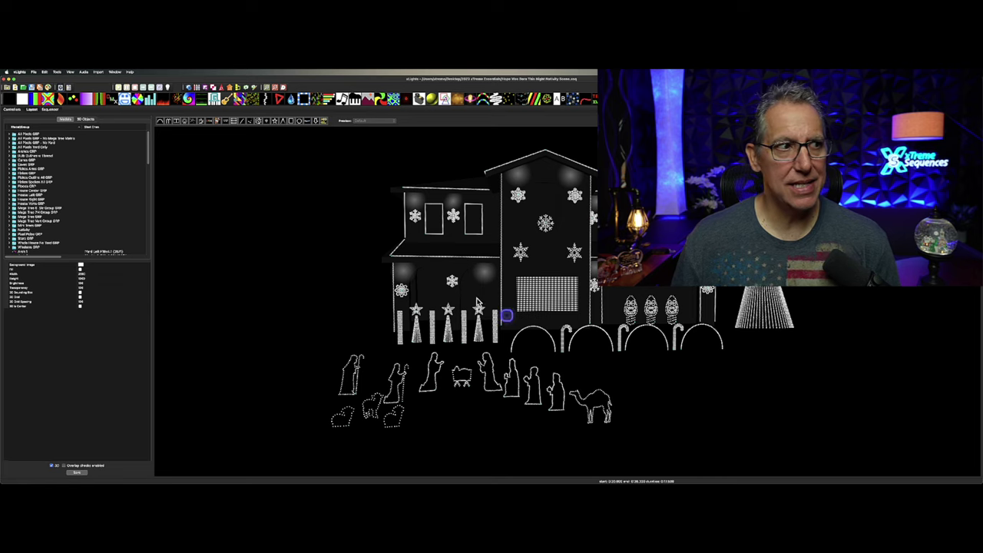
{"action": "left_click", "coordinate": [49, 110]}
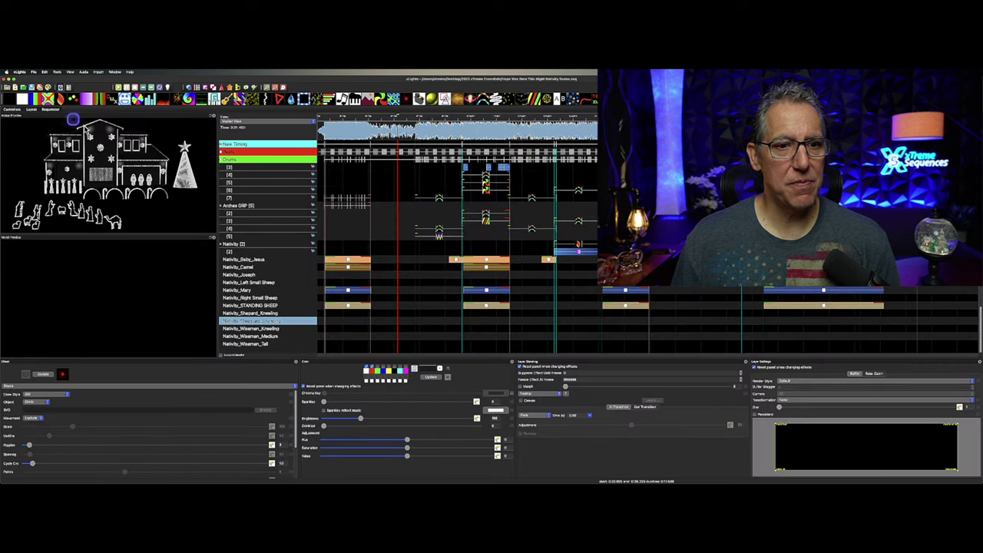
{"action": "left_click", "coordinate": [332, 242]}
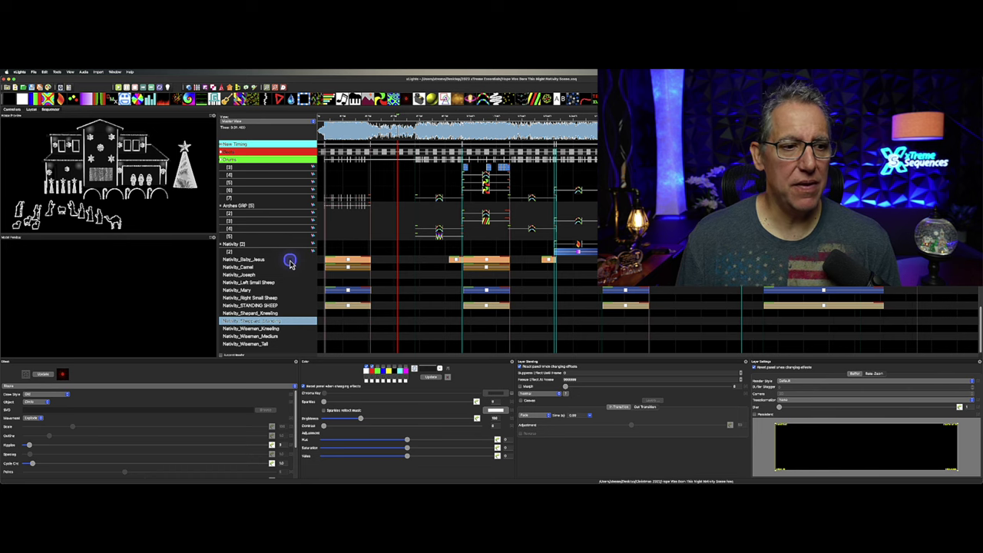
- Expand and collapse the Nativity_Baby_Jesus and Nativity_Joseph rows to inspect their submodels
{"action": "double_click", "coordinate": [290, 262]}
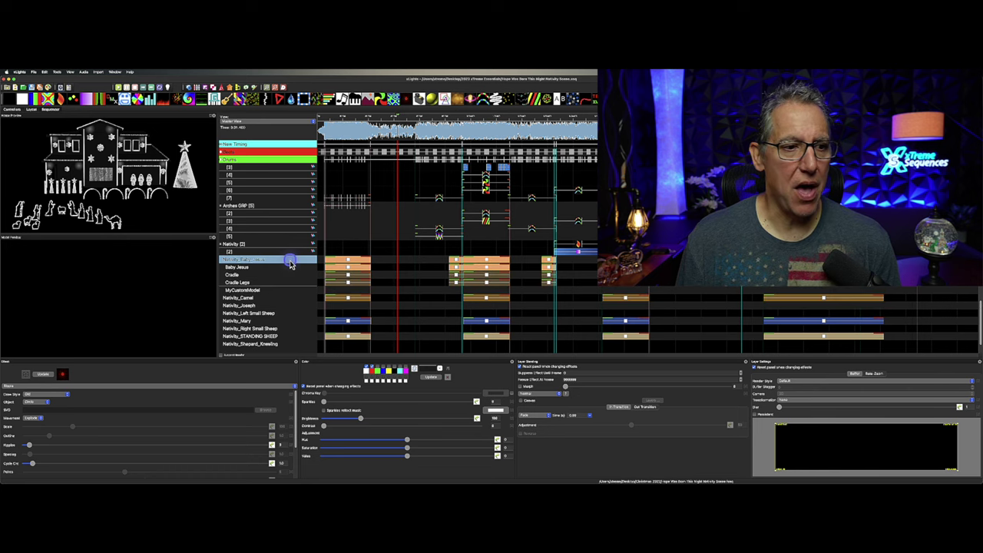
{"action": "left_click", "coordinate": [248, 252]}
{"action": "double_click", "coordinate": [243, 260]}
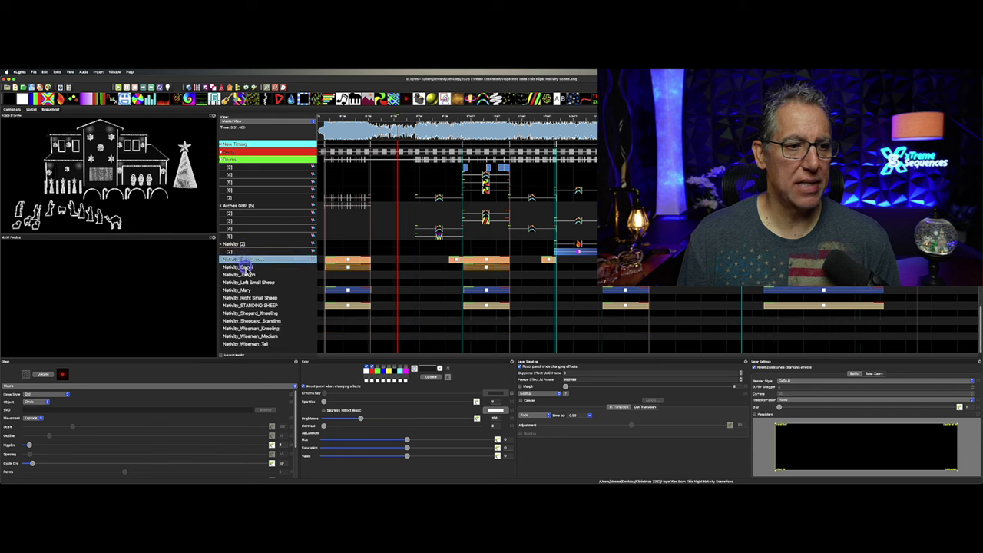
{"action": "left_click", "coordinate": [246, 267]}
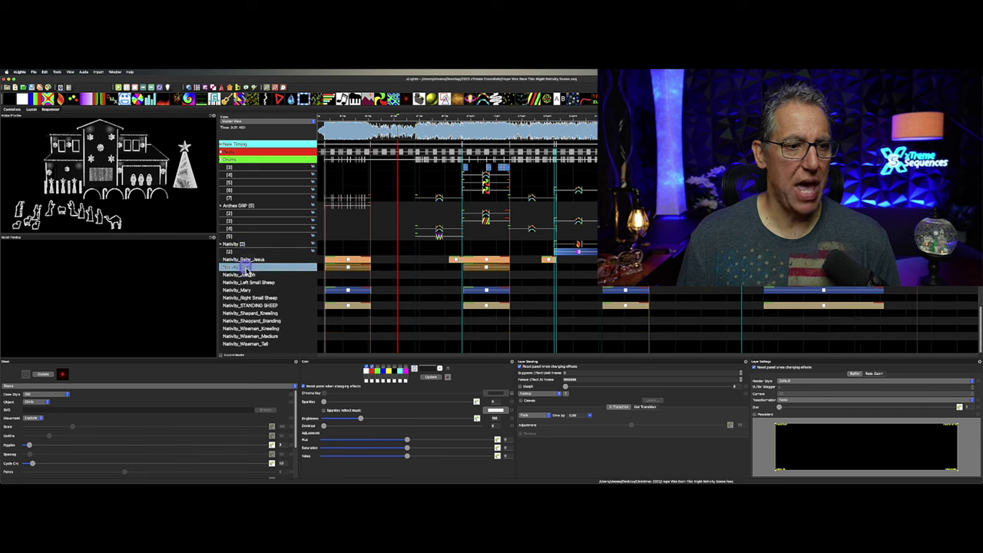
{"action": "double_click", "coordinate": [247, 275]}
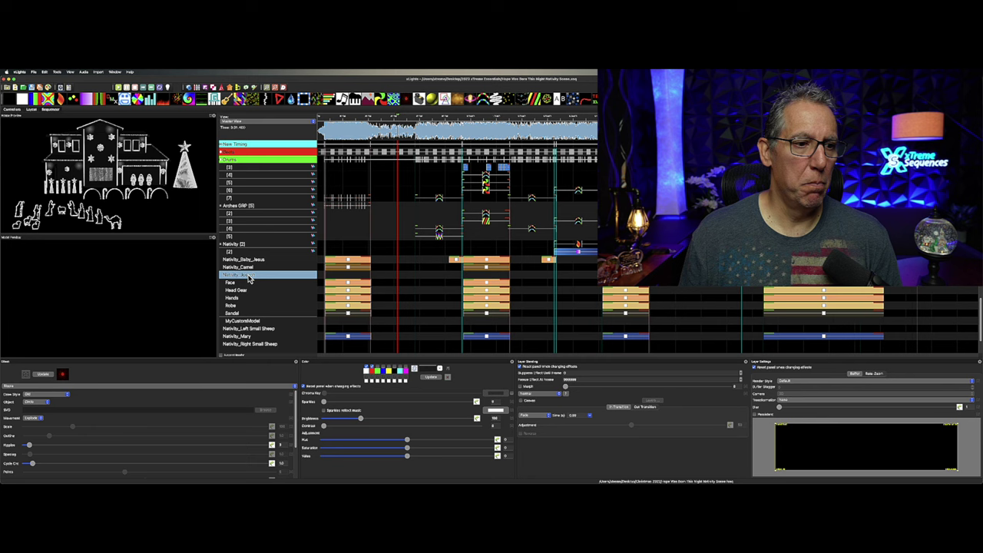
{"action": "double_click", "coordinate": [247, 275]}
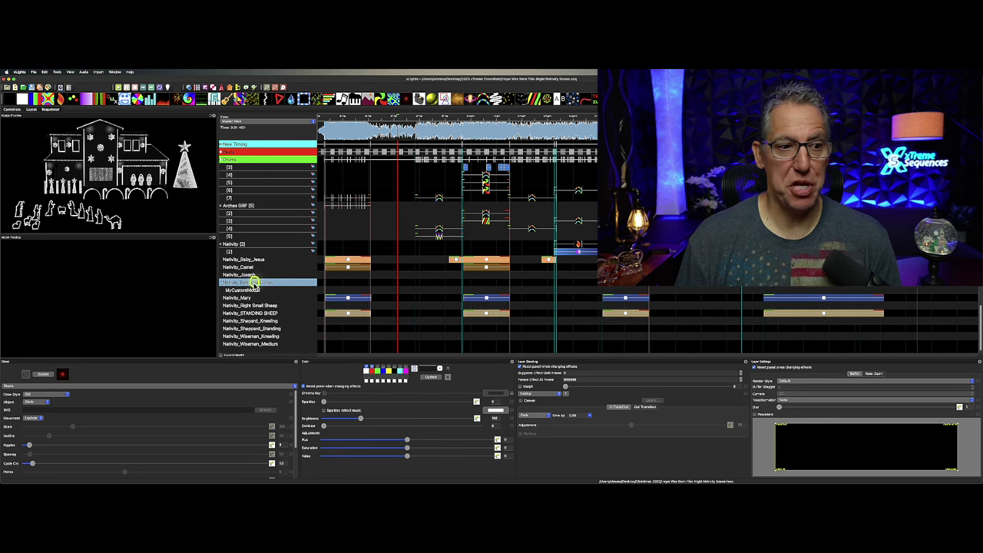
- Expand Nativity_Mary to list its Face, Gown, Hair and Sandals submodel rows
{"action": "left_click_drag", "start_coordinate": [253, 285], "coordinate": [255, 285]}
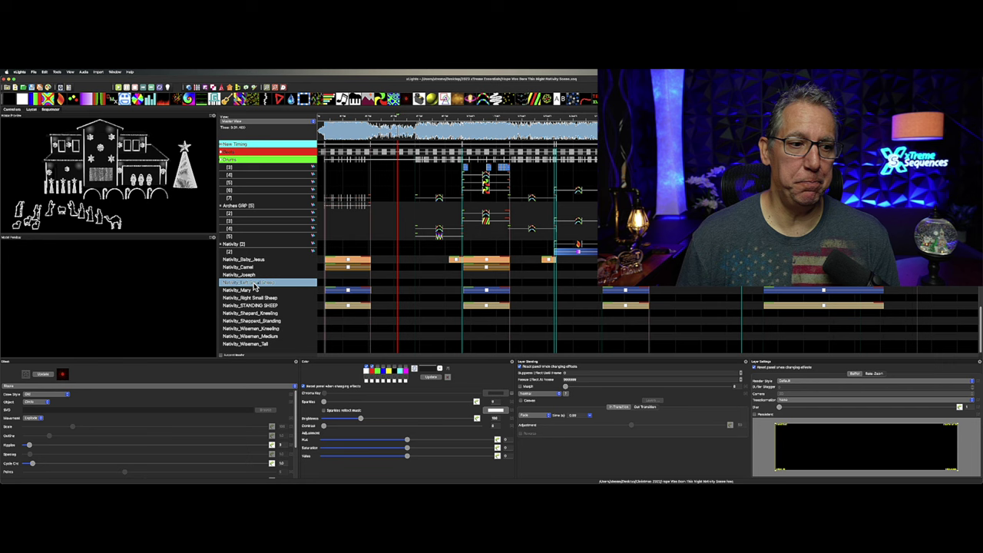
{"action": "double_click", "coordinate": [254, 292]}
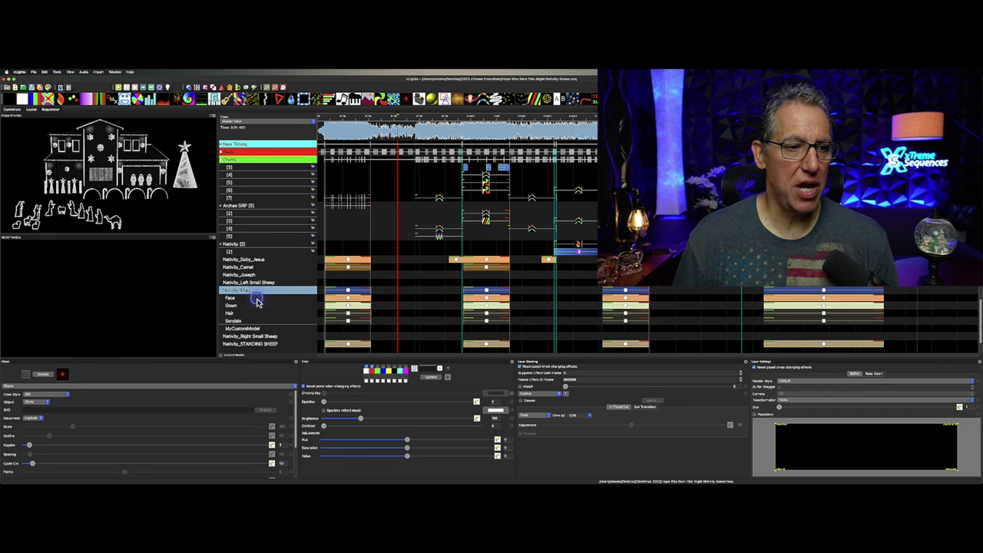
{"action": "double_click", "coordinate": [259, 293]}
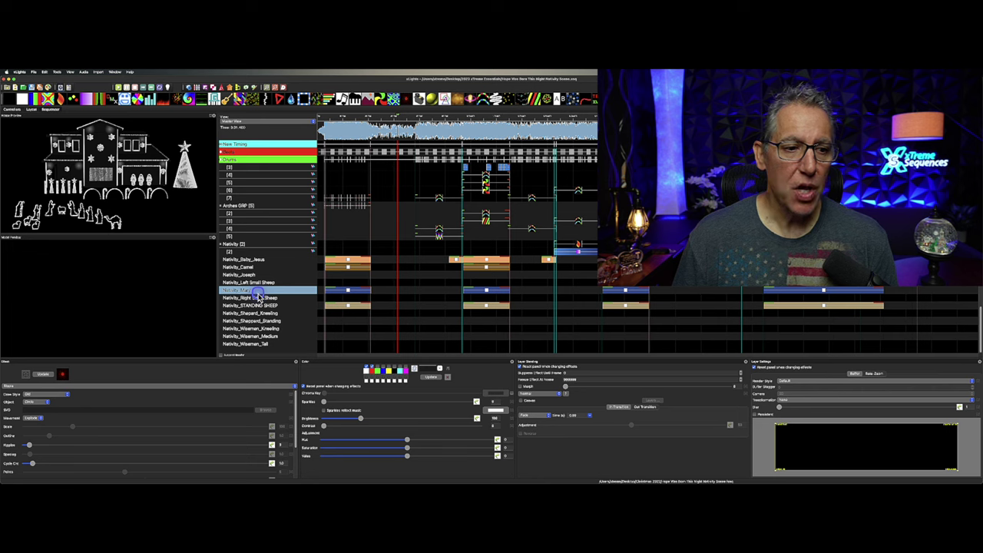
{"action": "double_click", "coordinate": [259, 294]}
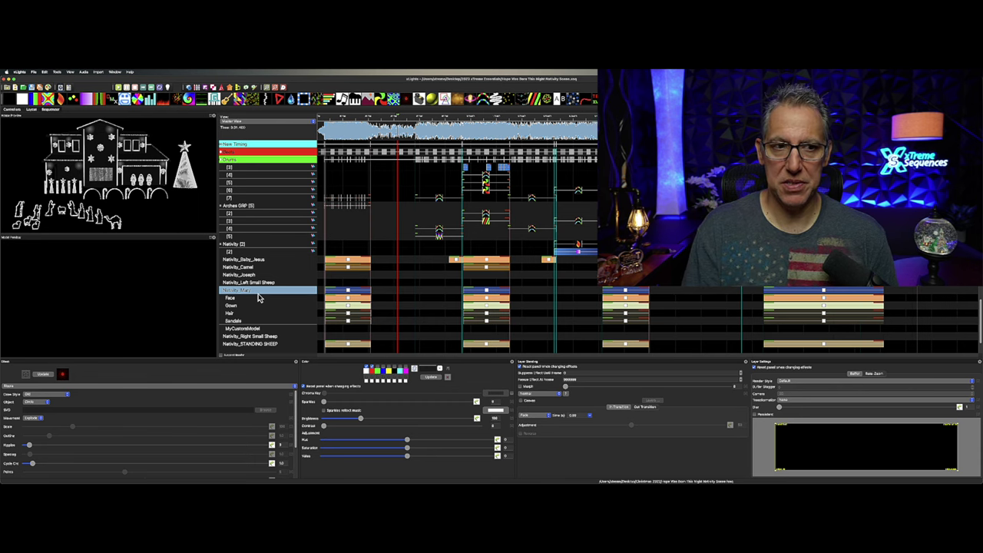
- Set the play position later on the timeline ruler and enlarge the House Preview pane
{"action": "left_click", "coordinate": [336, 117]}
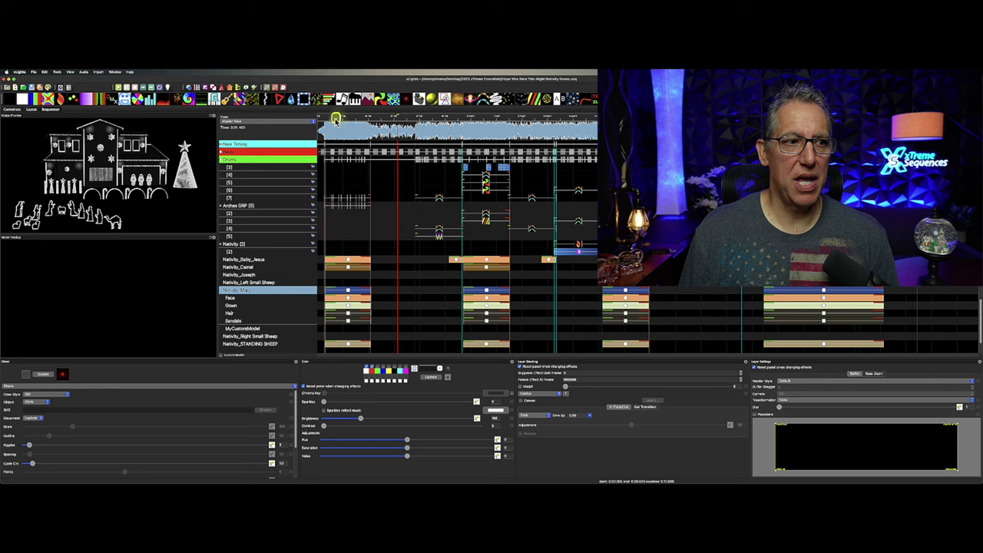
{"action": "left_click", "coordinate": [213, 116]}
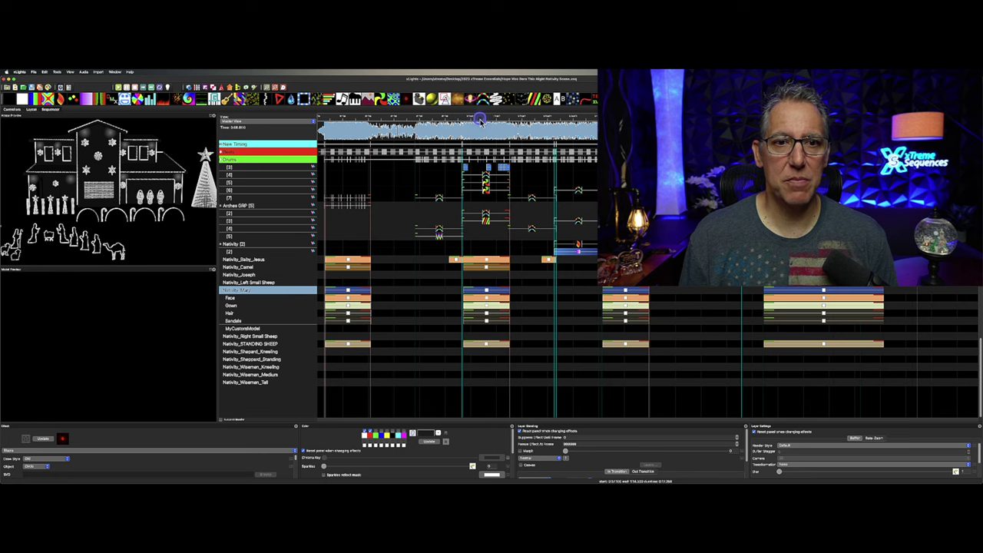
- Play the sequence, watch the maximised House Preview tilted from above, then restore the sequencer
{"action": "key", "text": "space"}
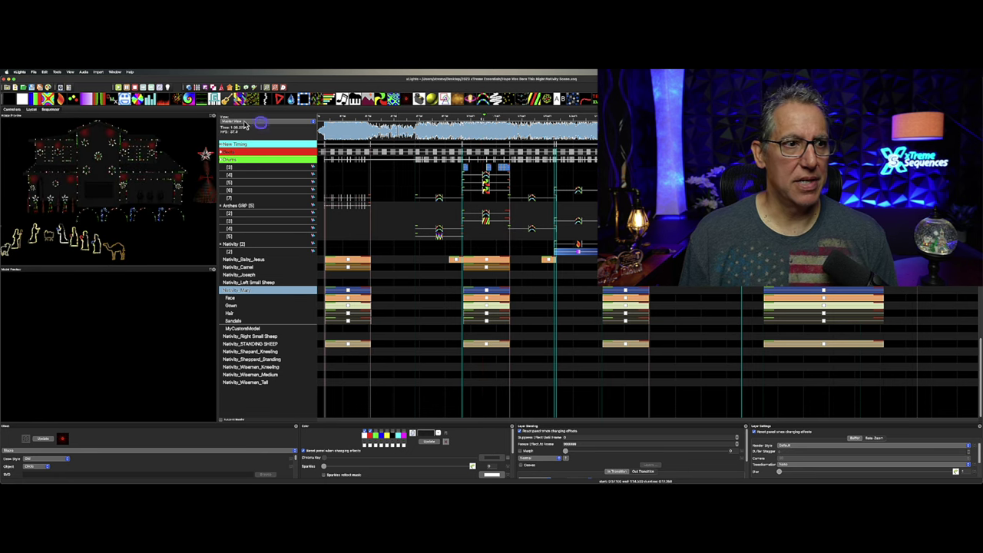
{"action": "left_click", "coordinate": [212, 115]}
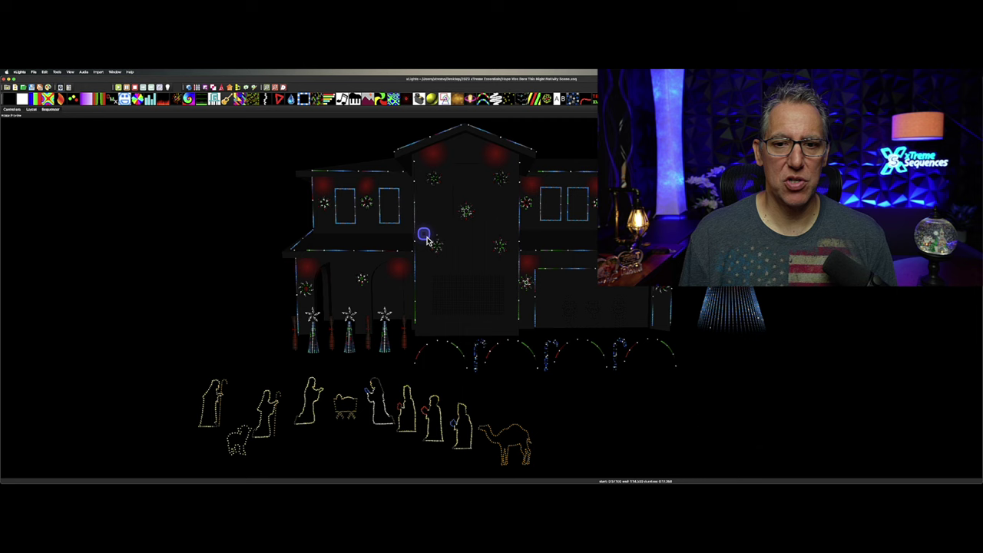
{"action": "left_click_drag", "start_coordinate": [566, 395], "coordinate": [573, 378]}
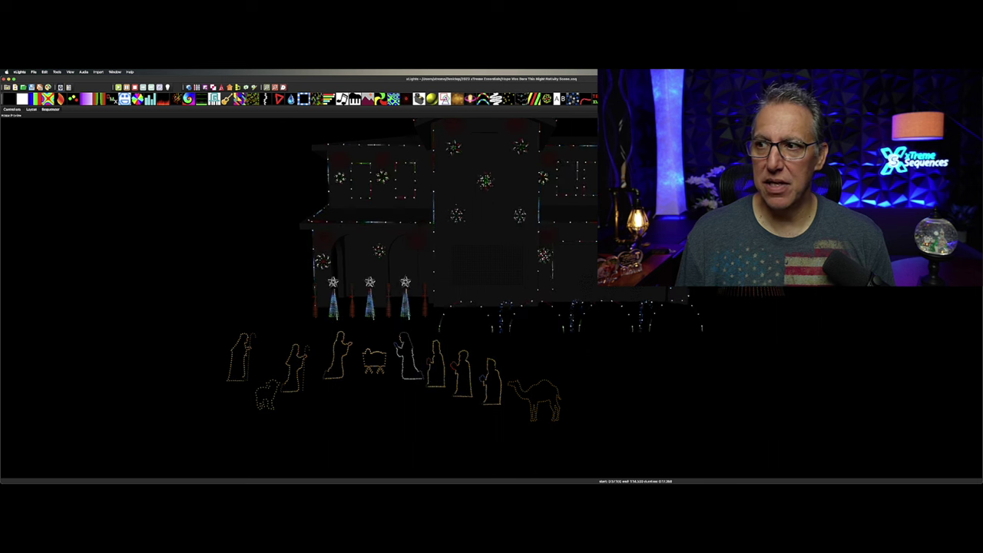
{"action": "key", "text": "Escape"}
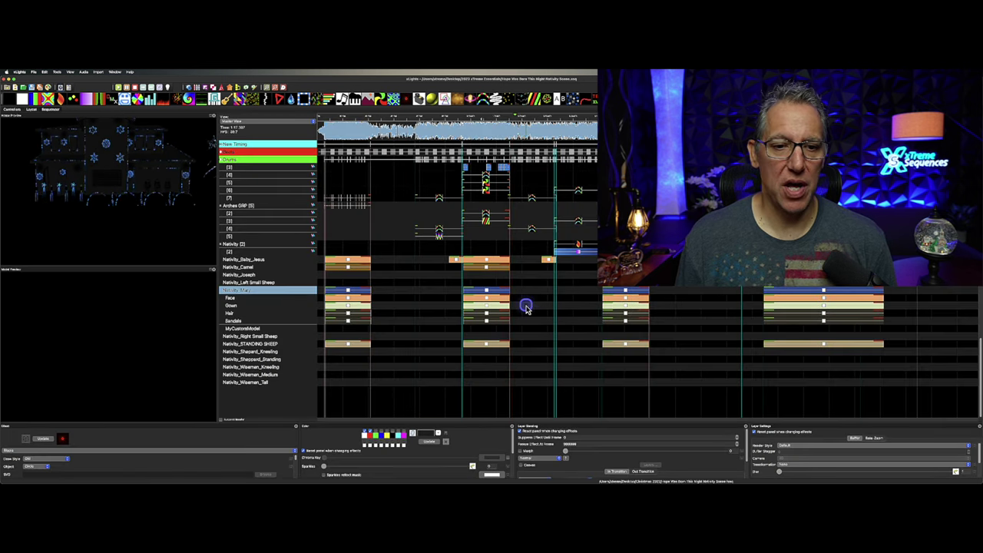
- Select the orange effect on Mary's Face row, then the Candle effect on Nativity [2]
{"action": "left_click", "coordinate": [493, 301]}
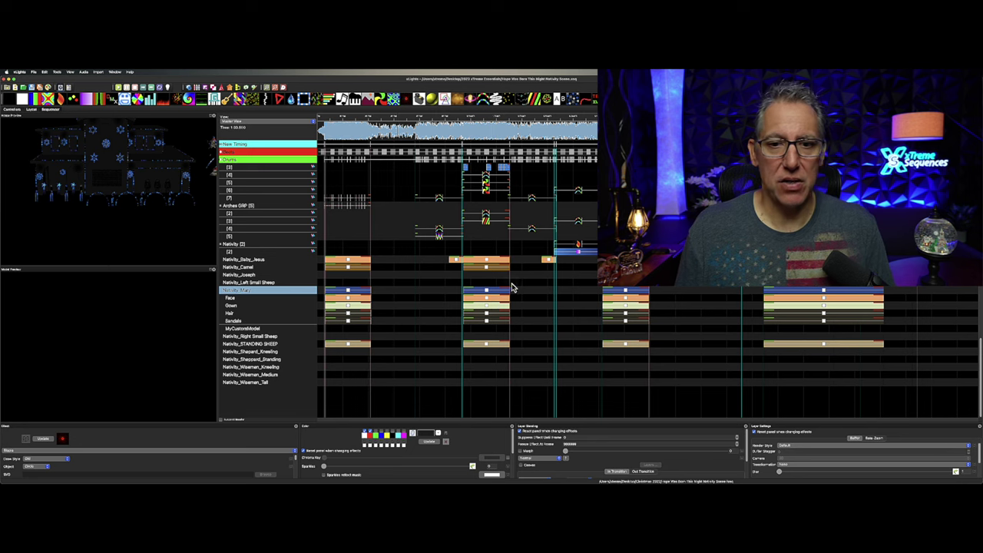
{"action": "left_click", "coordinate": [580, 246]}
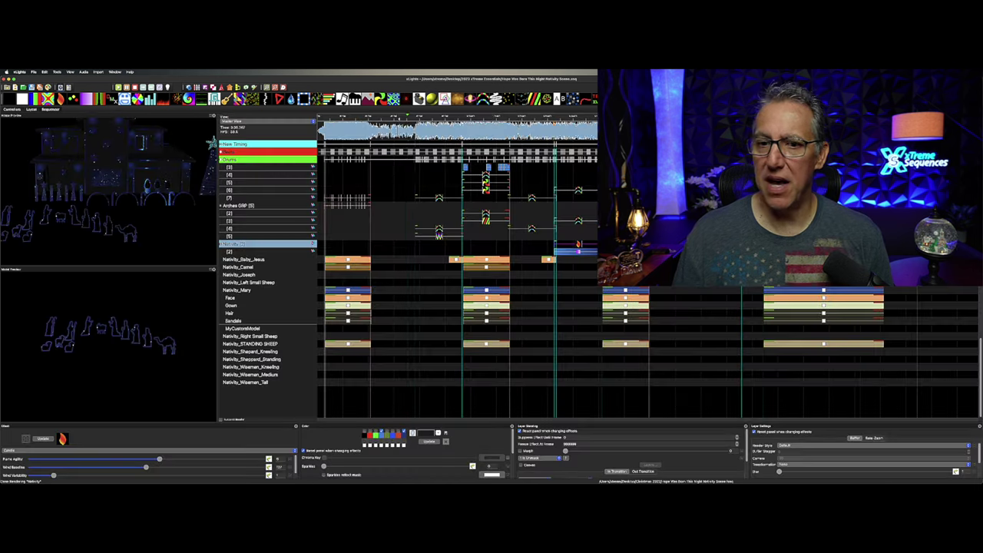
{"action": "left_click", "coordinate": [671, 339]}
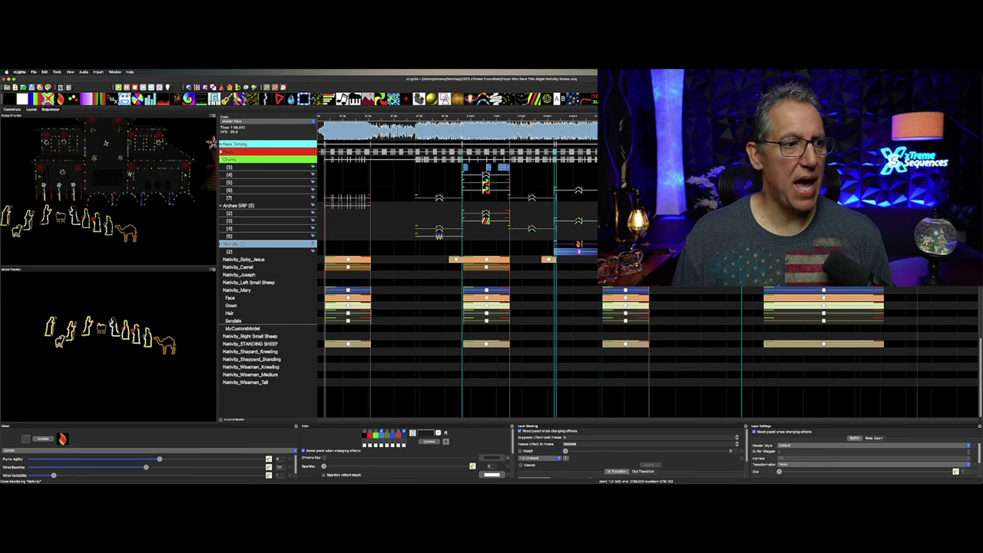
{"action": "left_click", "coordinate": [212, 119]}
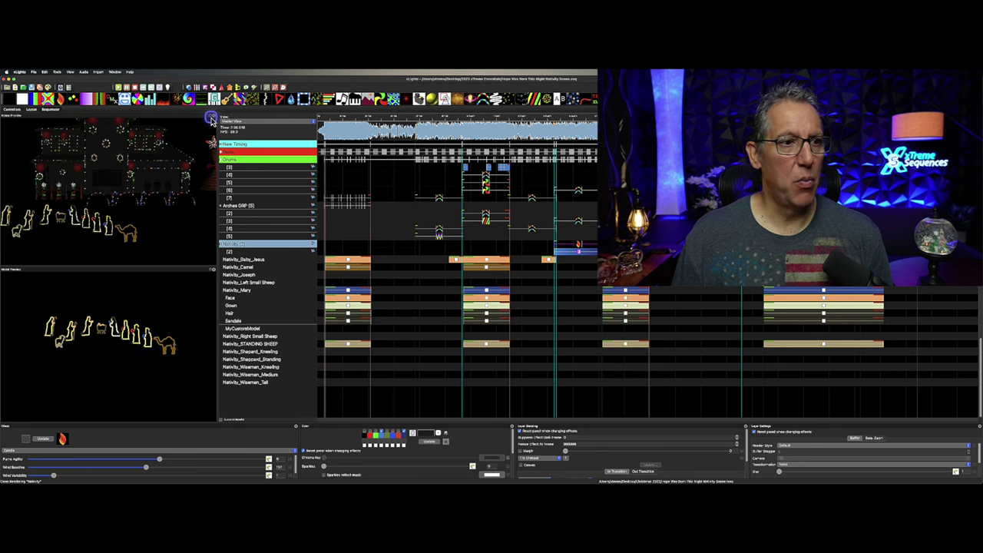
{"action": "left_click", "coordinate": [212, 119]}
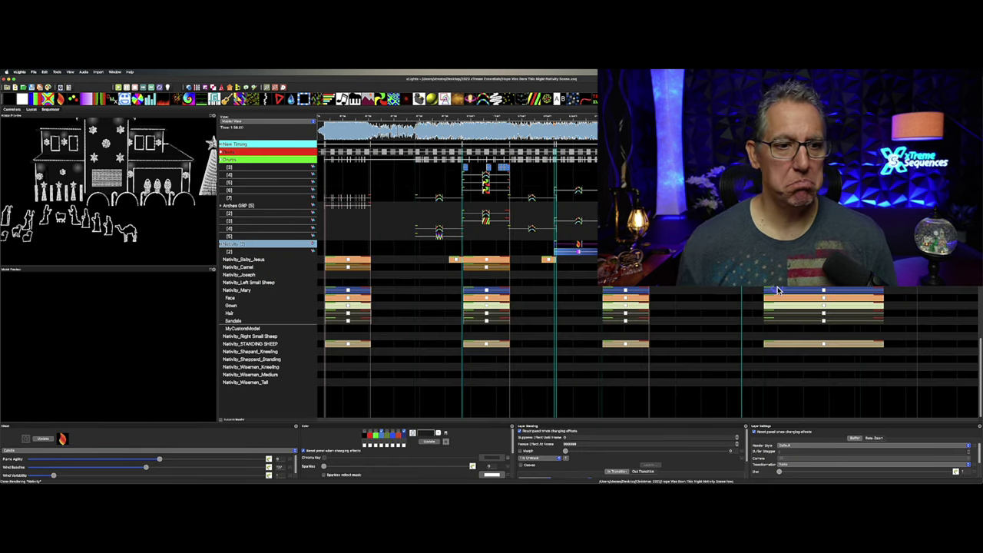
{"action": "scroll", "coordinate": [456, 272], "scroll_direction": "up", "scroll_amount": 4}
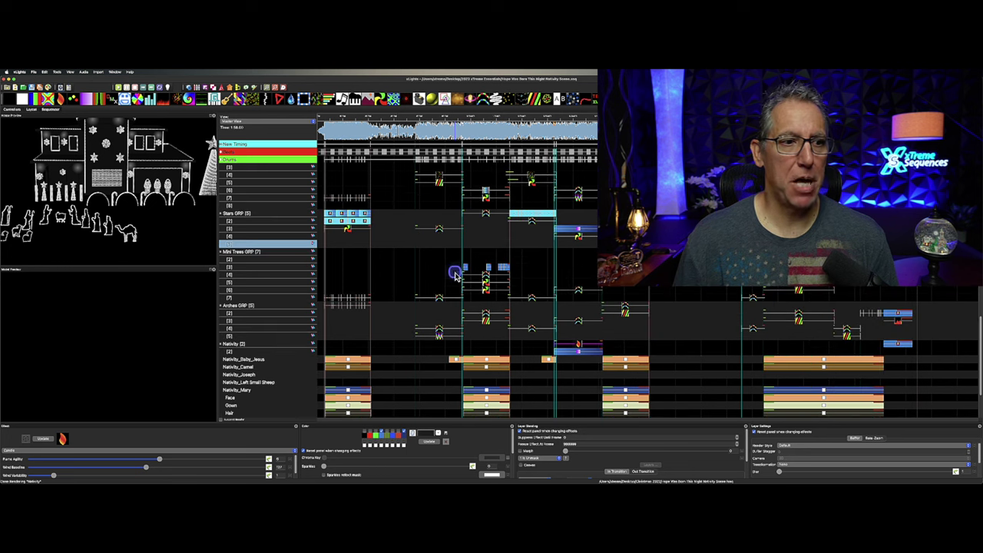
{"action": "scroll", "coordinate": [428, 303], "scroll_direction": "up", "scroll_amount": 2}
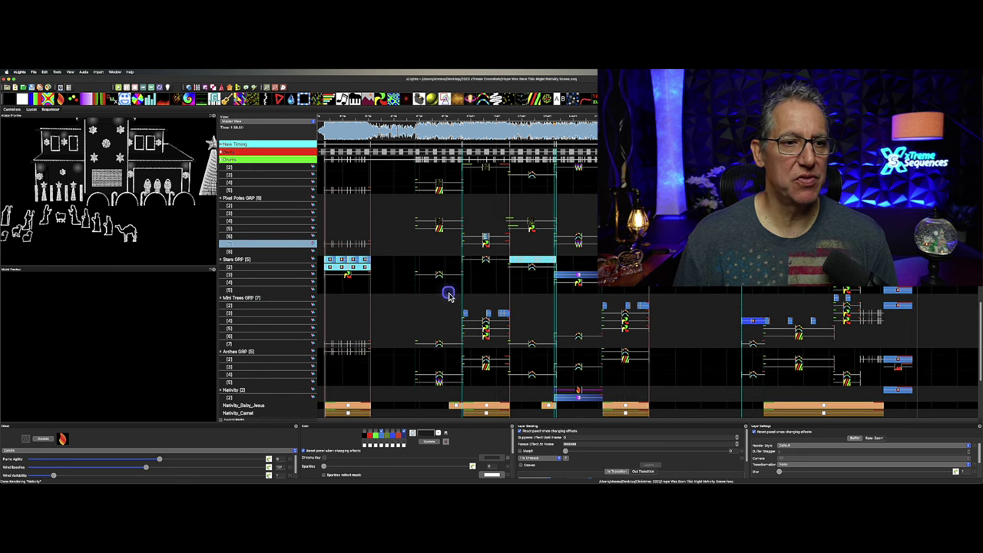
{"action": "scroll", "coordinate": [449, 296], "scroll_direction": "up", "scroll_amount": 4}
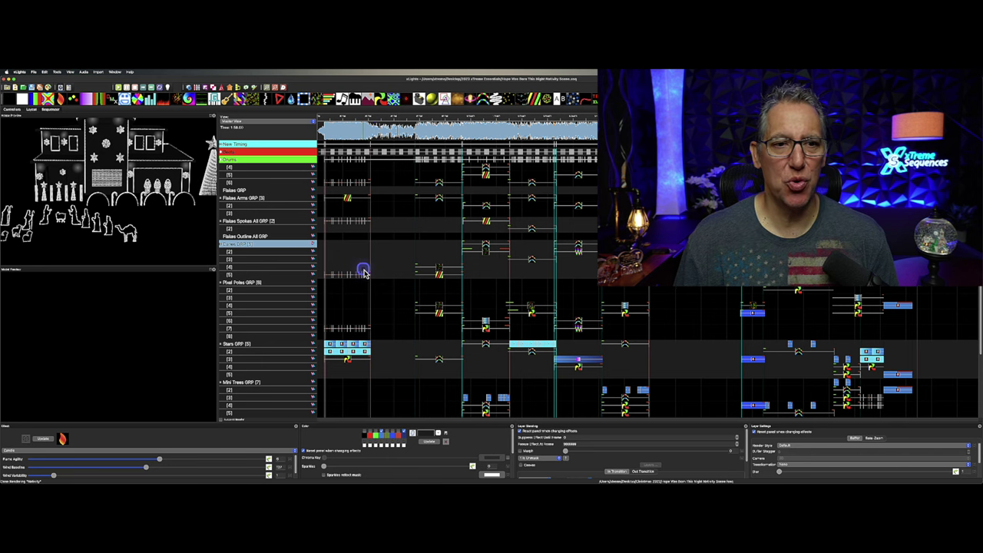
{"action": "scroll", "coordinate": [491, 280], "scroll_direction": "down", "scroll_amount": 9}
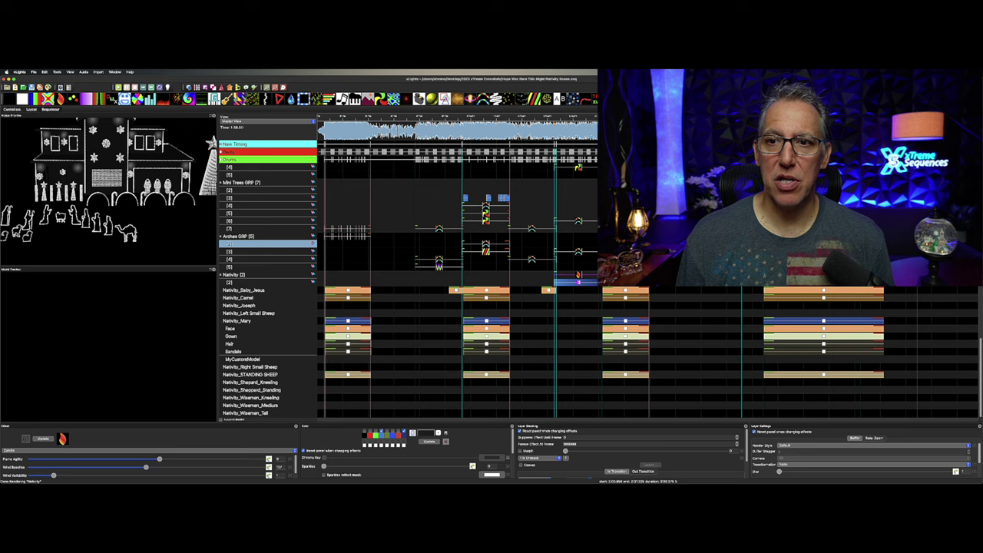
- Jump the play position to about 2:03 and maximise the House Preview to inspect it
{"action": "left_click", "coordinate": [680, 121]}
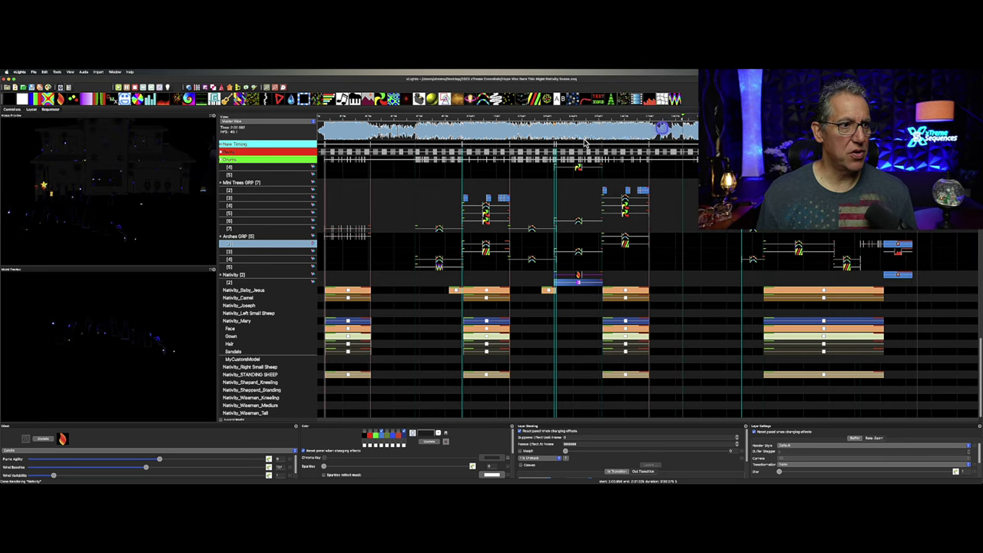
{"action": "left_click", "coordinate": [211, 117]}
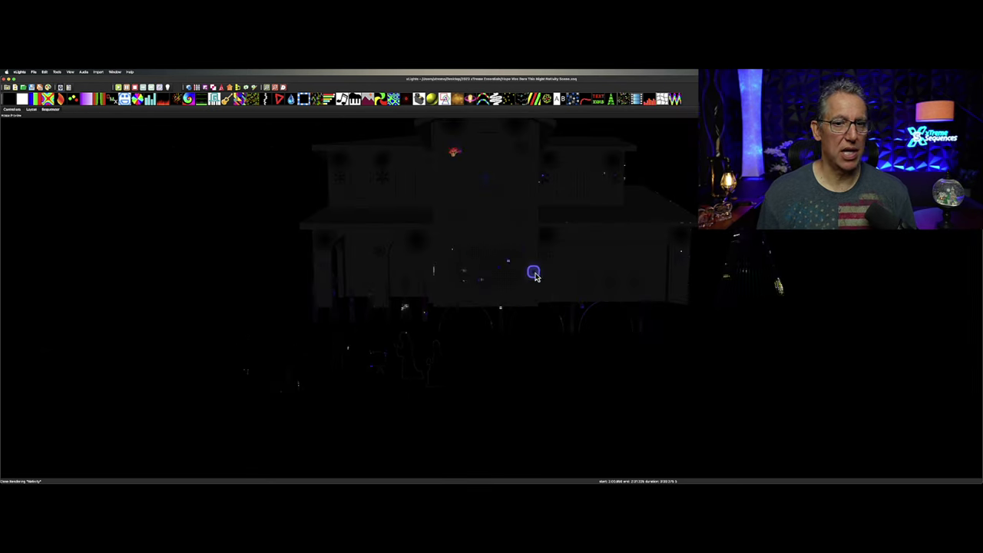